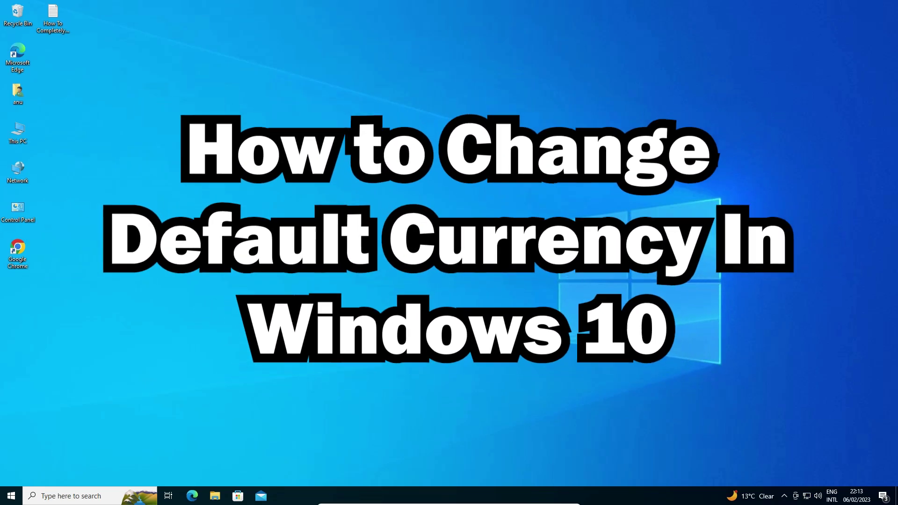
- Search 'control' from the Start menu and open Control Panel from the results
left_click(15, 497)
type("xon")
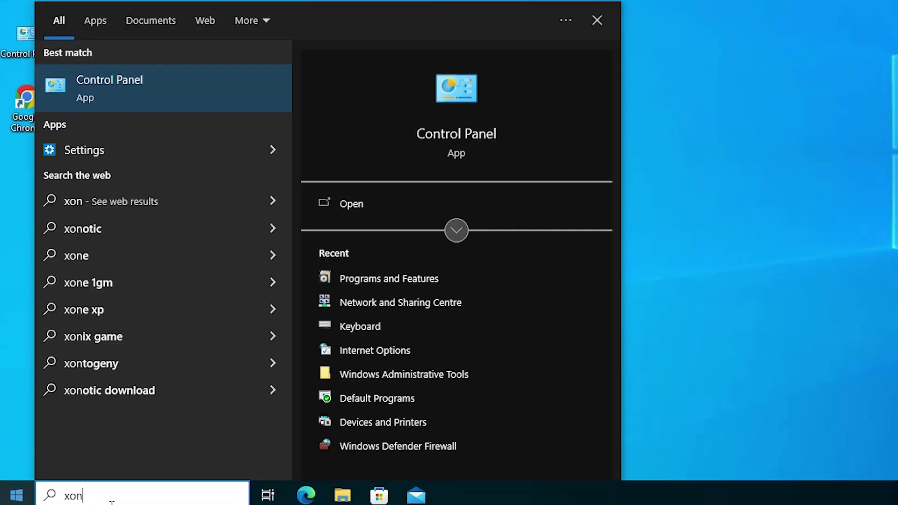
left_click(217, 87)
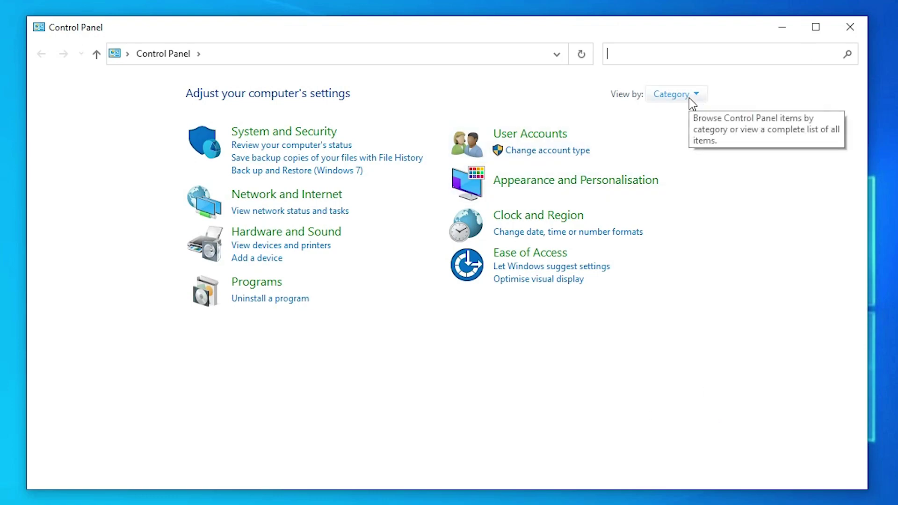
- Switch Control Panel's View by setting to Large icons
left_click(689, 98)
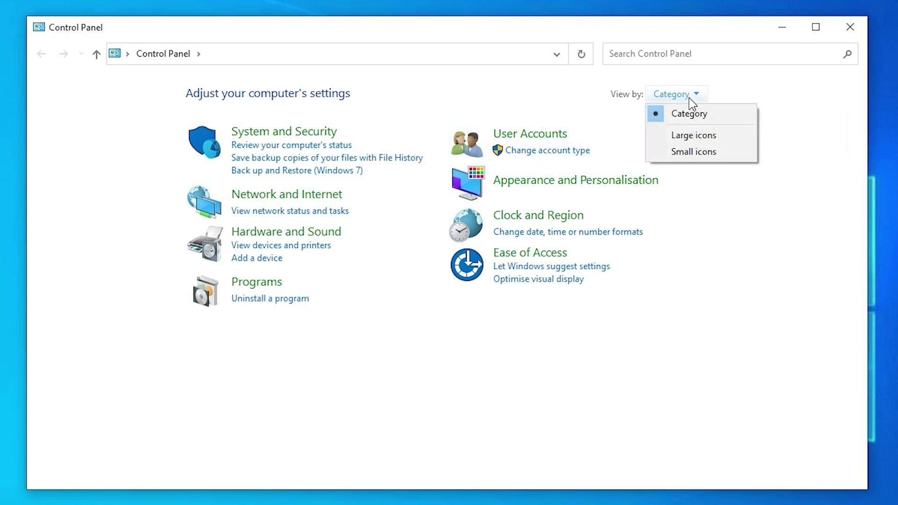
left_click(724, 136)
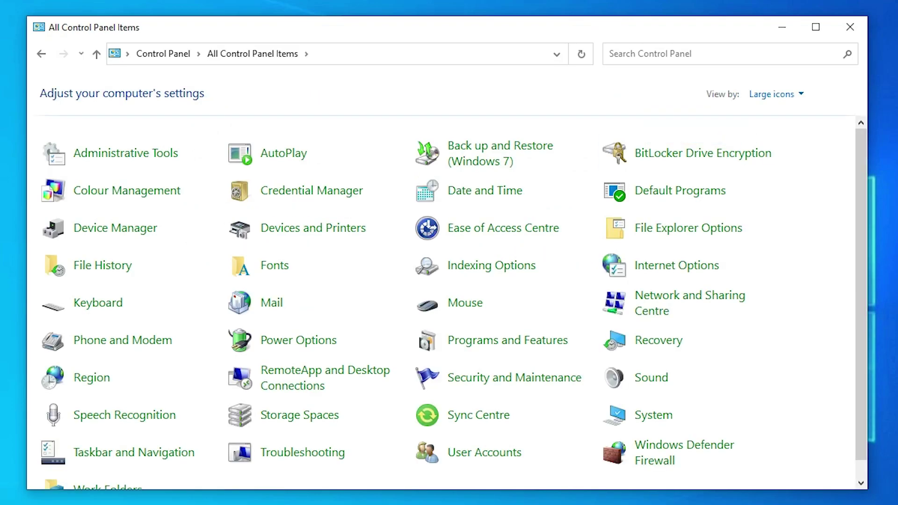
- Open Region, minimise Control Panel, centre the Region dialog and open Additional settings
left_click(92, 379)
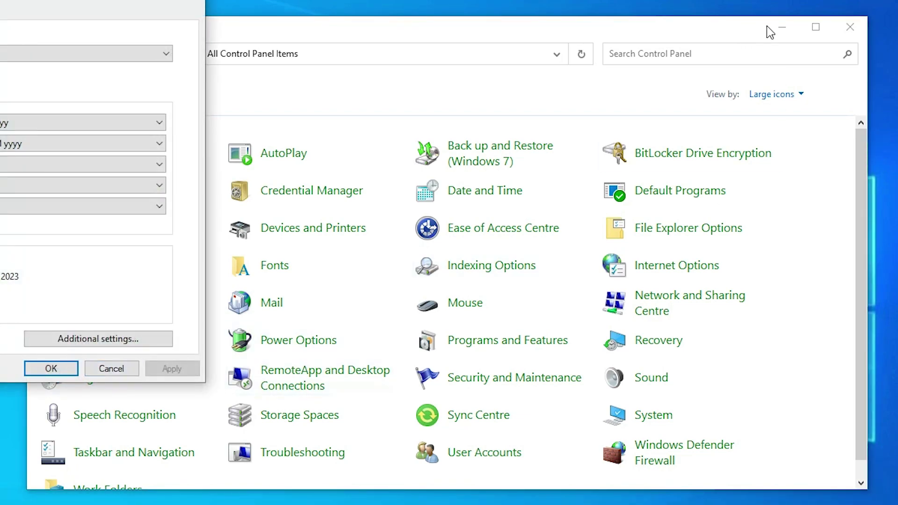
left_click(782, 27)
left_click_drag(71, 2, 511, 72)
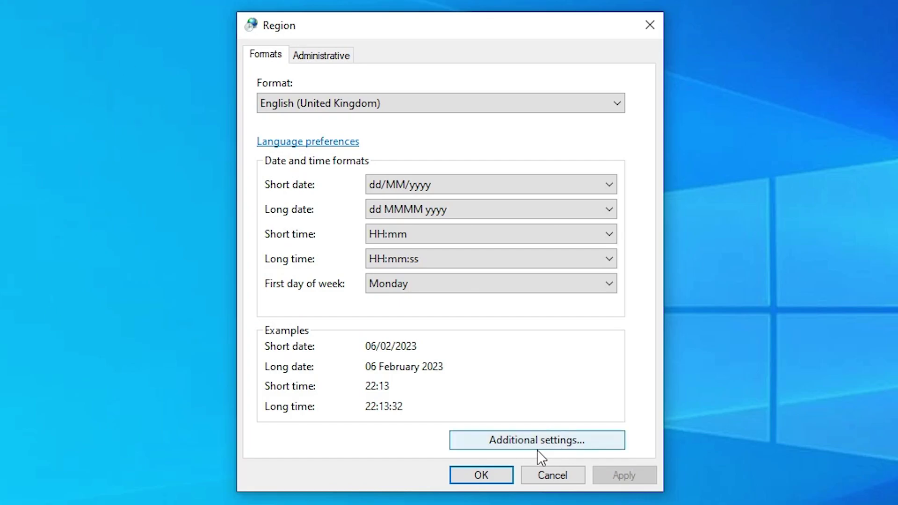
left_click(548, 445)
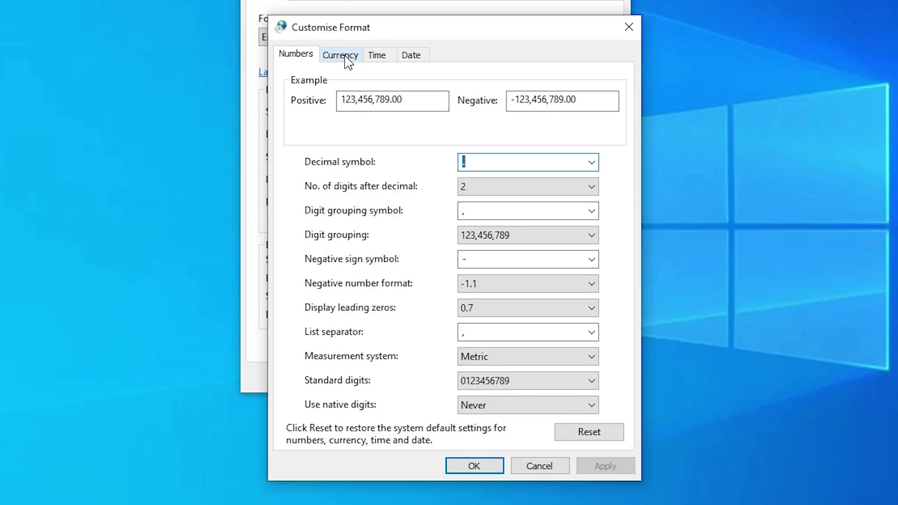
- Change the Currency tab's currency symbol to € (the euro sign)
left_click(345, 63)
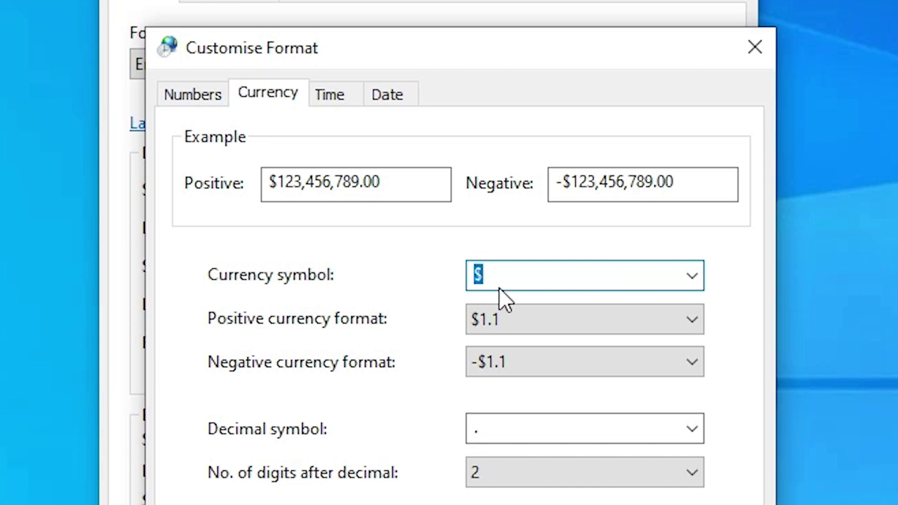
left_click(698, 273)
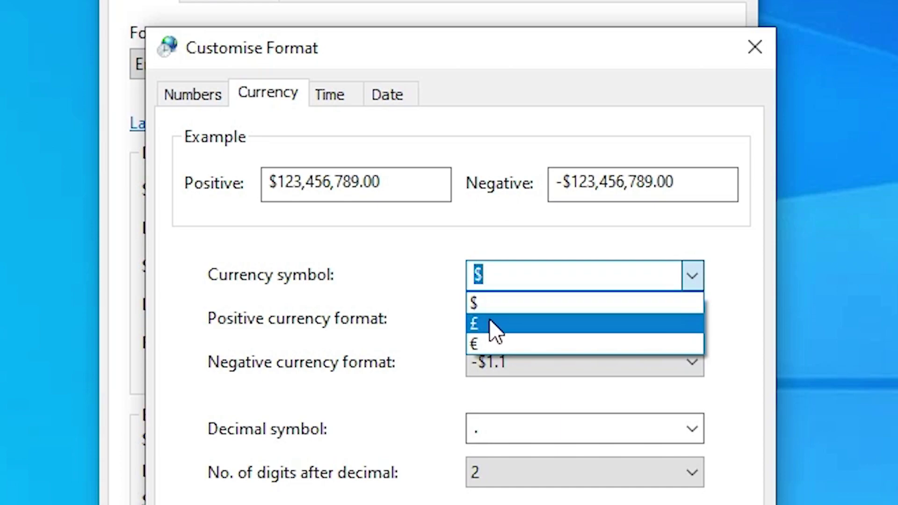
left_click(493, 331)
left_click(685, 279)
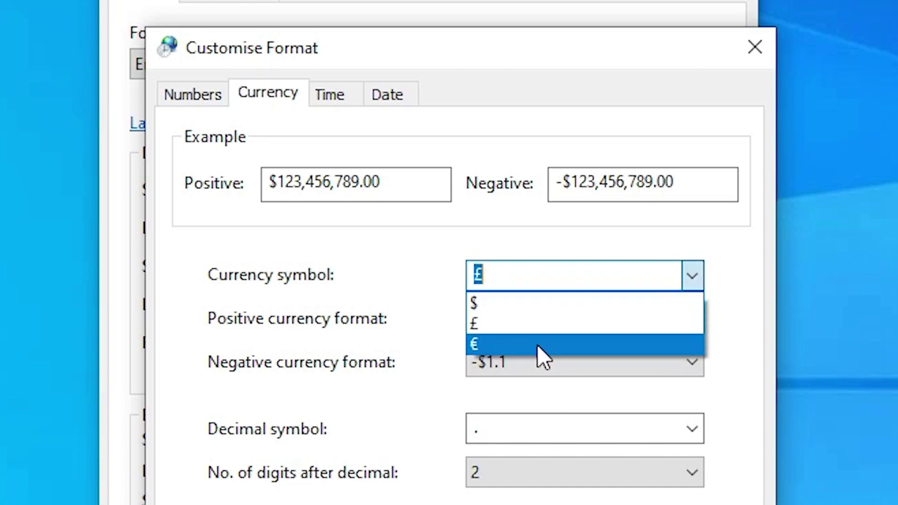
left_click(507, 343)
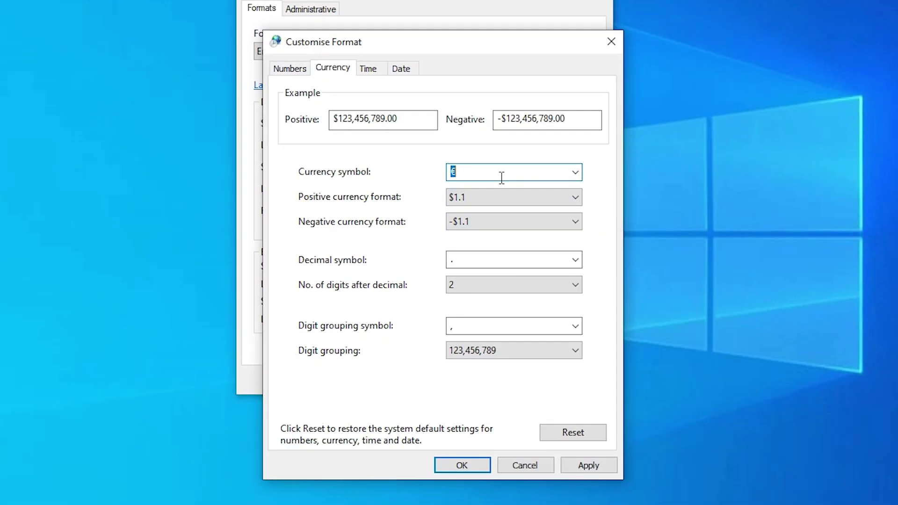
- Apply and confirm the € currency symbol, then apply the Region changes
left_click(601, 466)
left_click(481, 467)
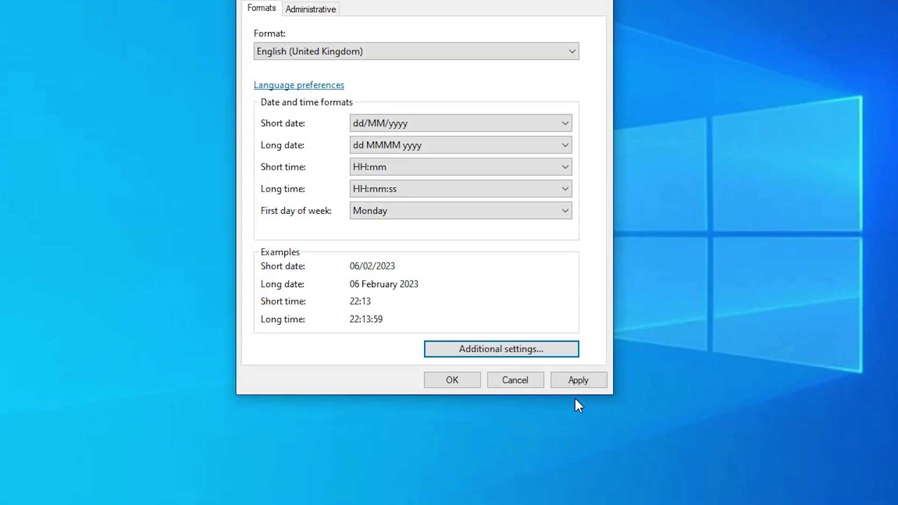
left_click(579, 379)
left_click(449, 381)
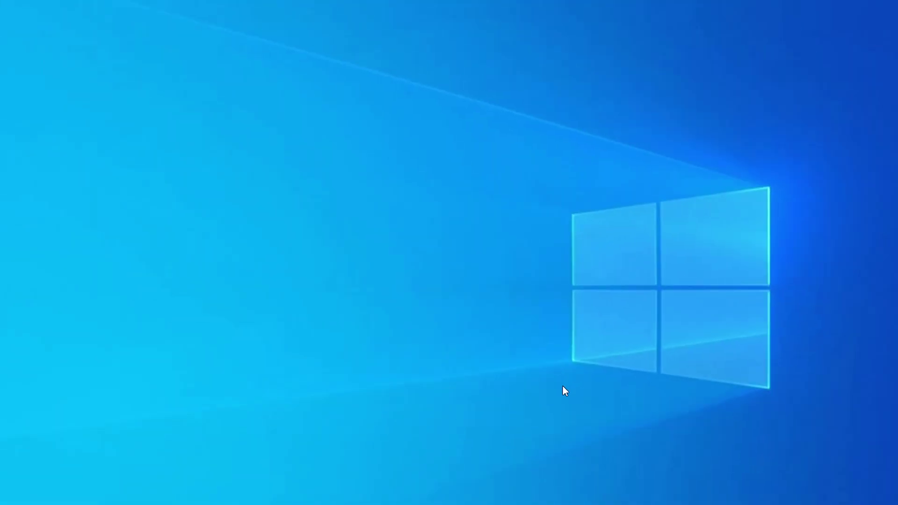